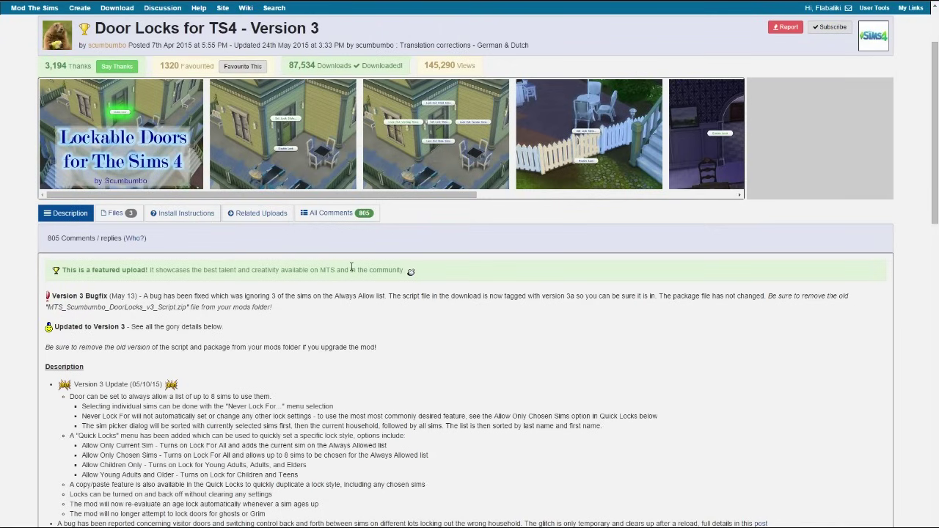
click(307, 136)
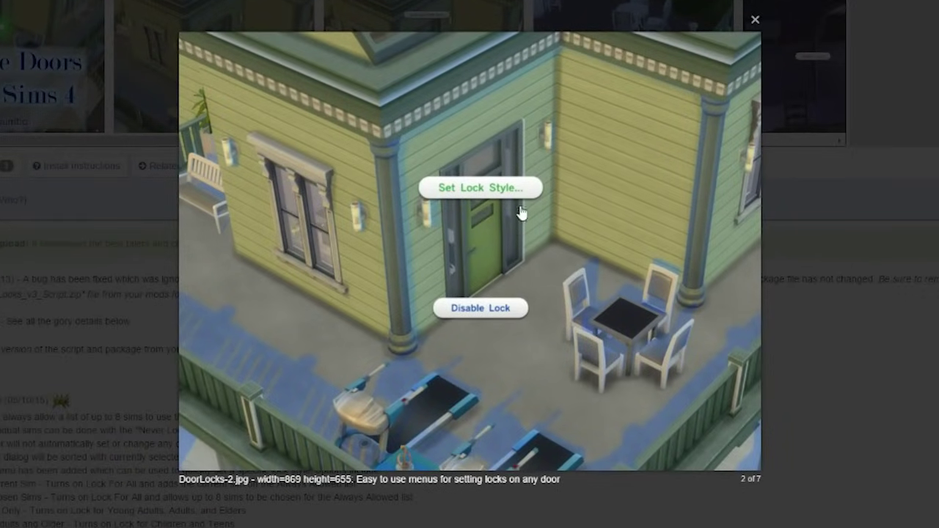
key(Right)
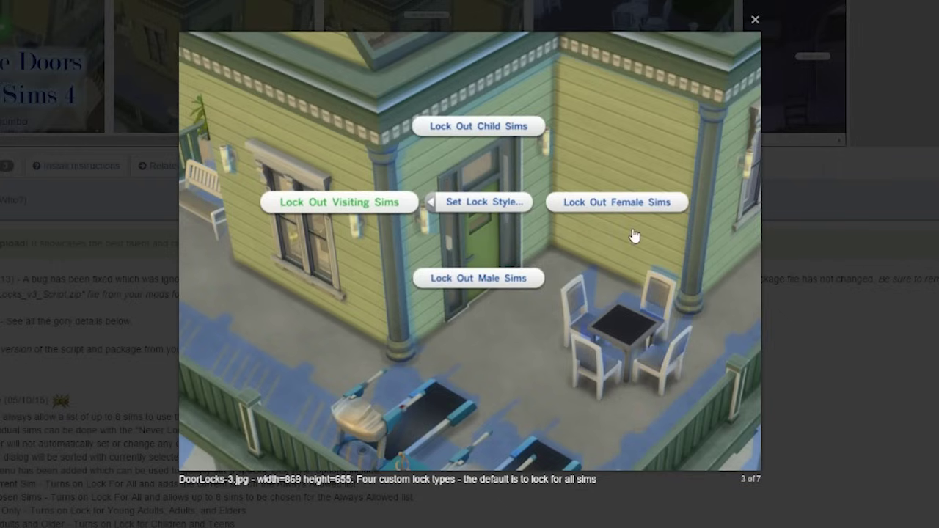
key(Right)
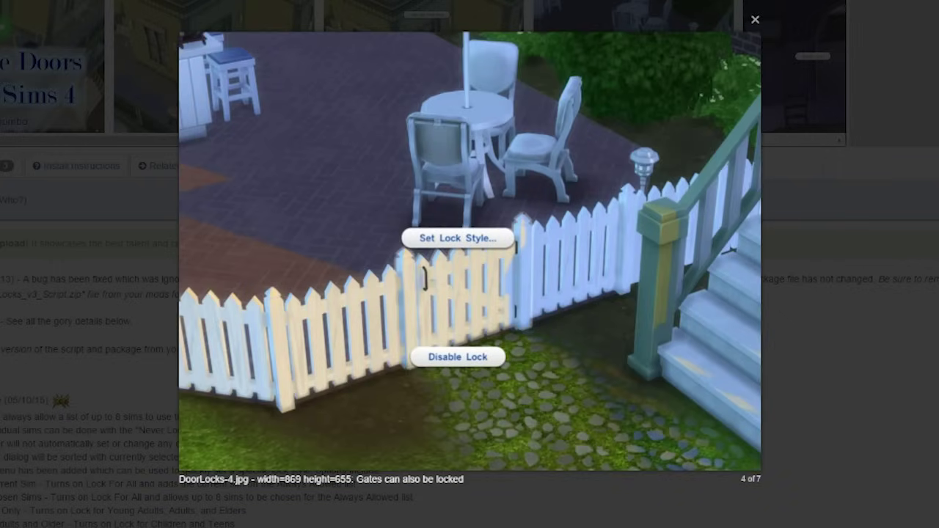
key(Right)
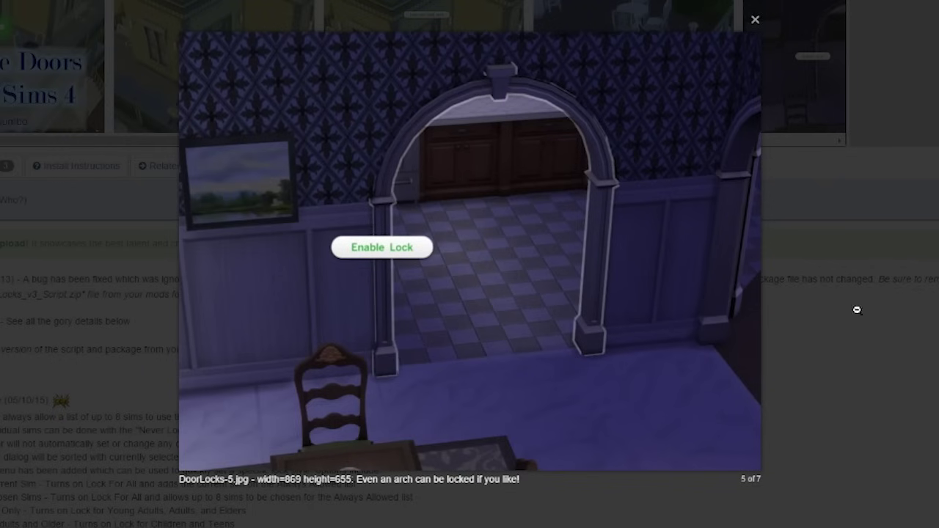
key(Right)
key(Escape)
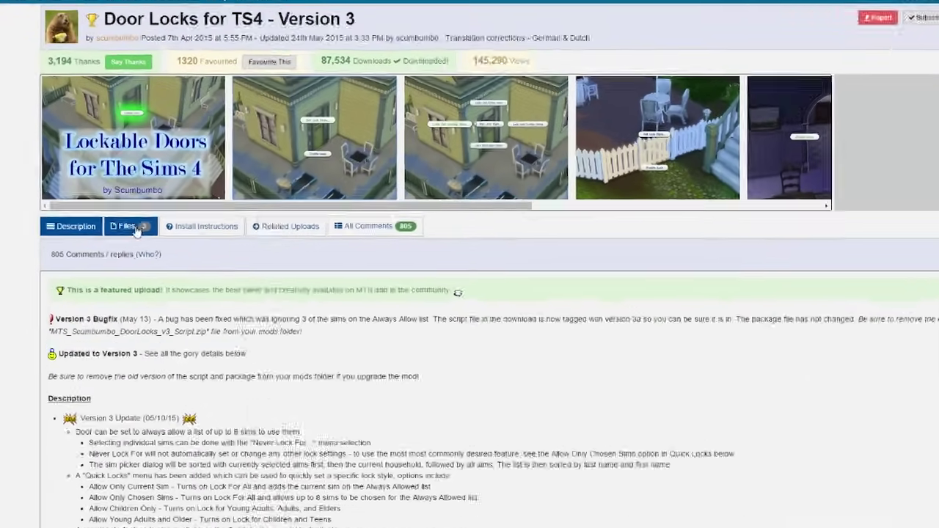
Step: Download DoorLocks_v3.zip from the mod's Files list on Mod The Sims
click(136, 229)
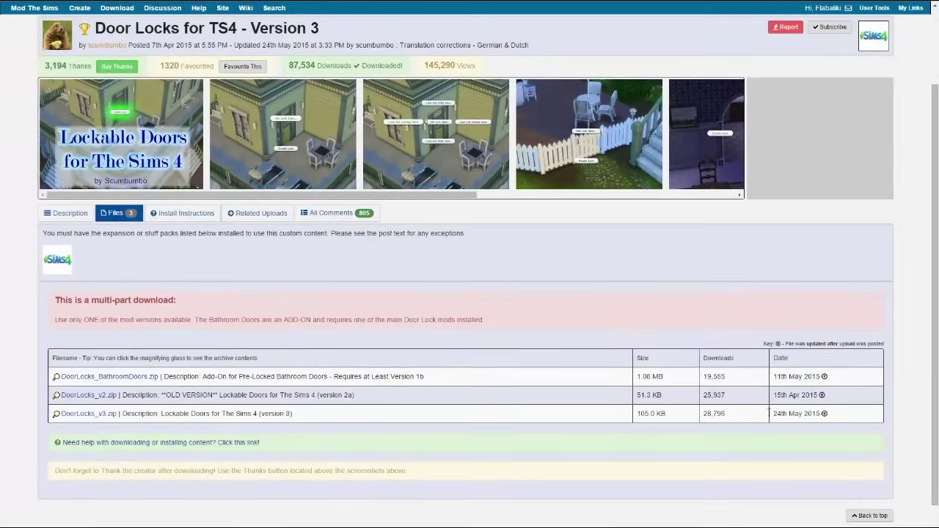
drag(769, 412, 822, 418)
click(771, 427)
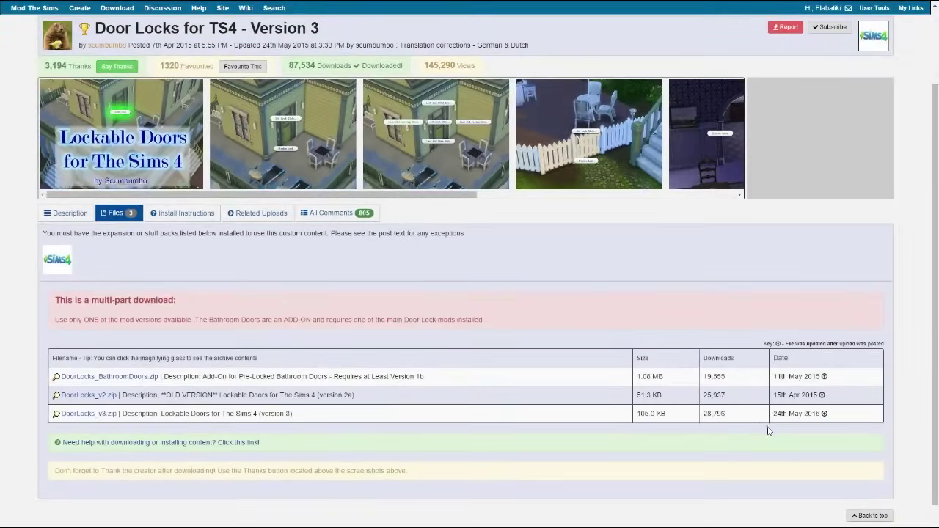
click(102, 415)
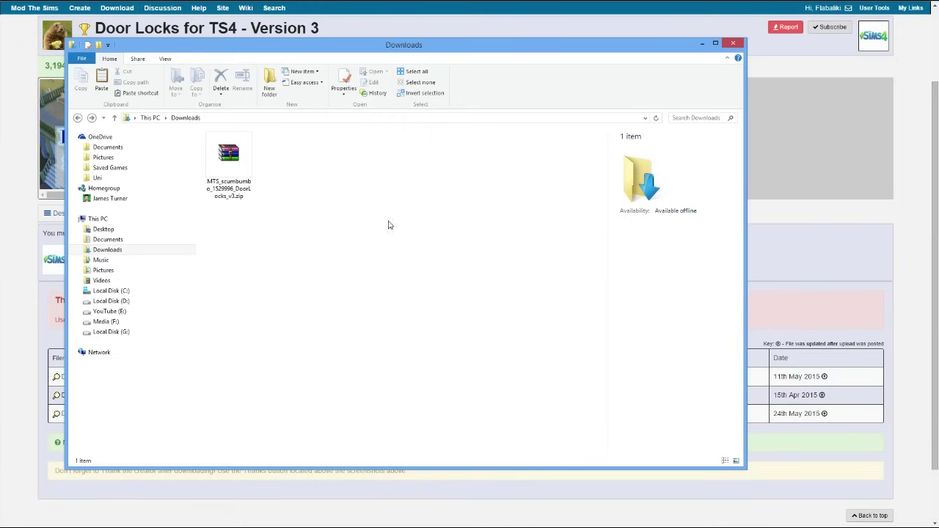
Step: Extract DoorLocks_v3.zip here into Downloads and select the three extracted files
click(252, 192)
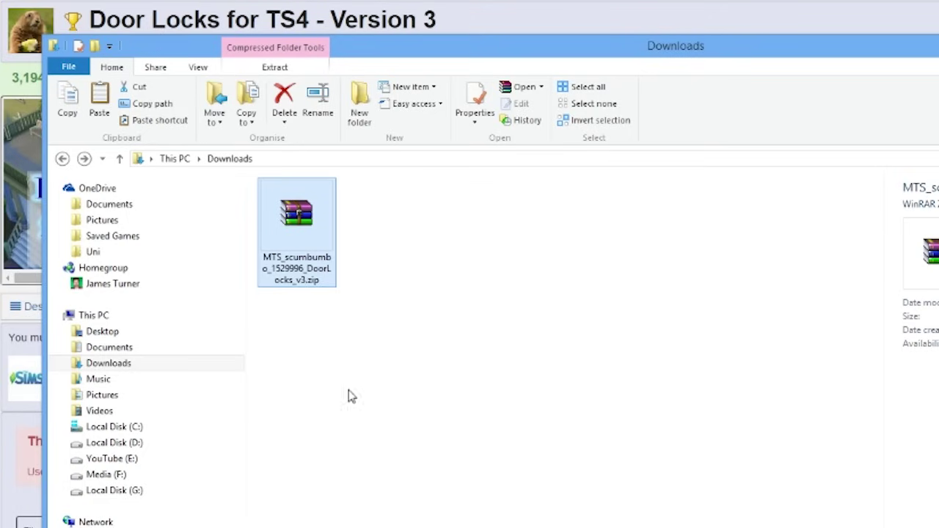
right_click(299, 244)
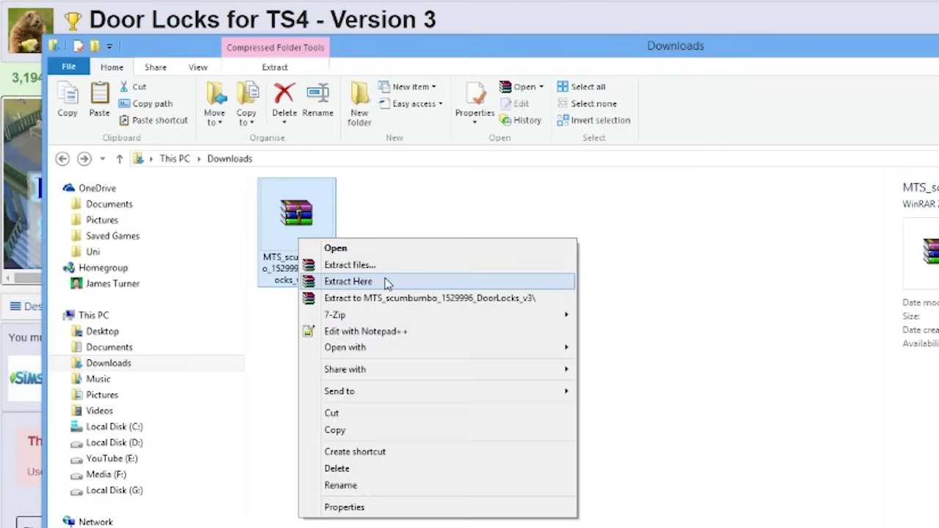
click(349, 282)
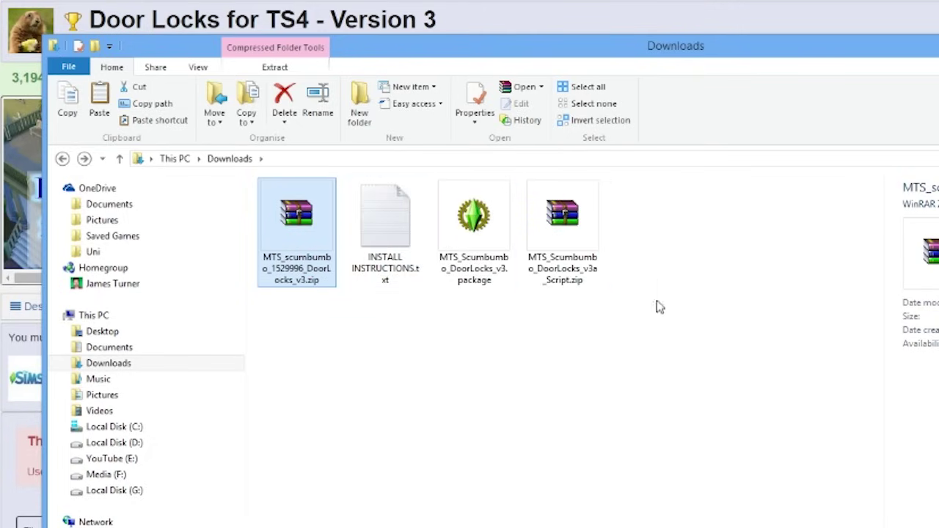
drag(699, 331, 422, 231)
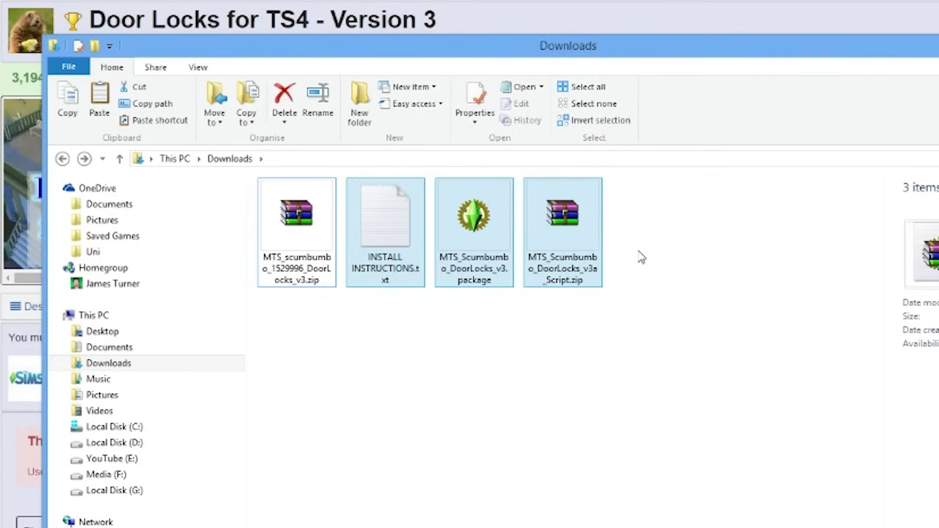
click(394, 270)
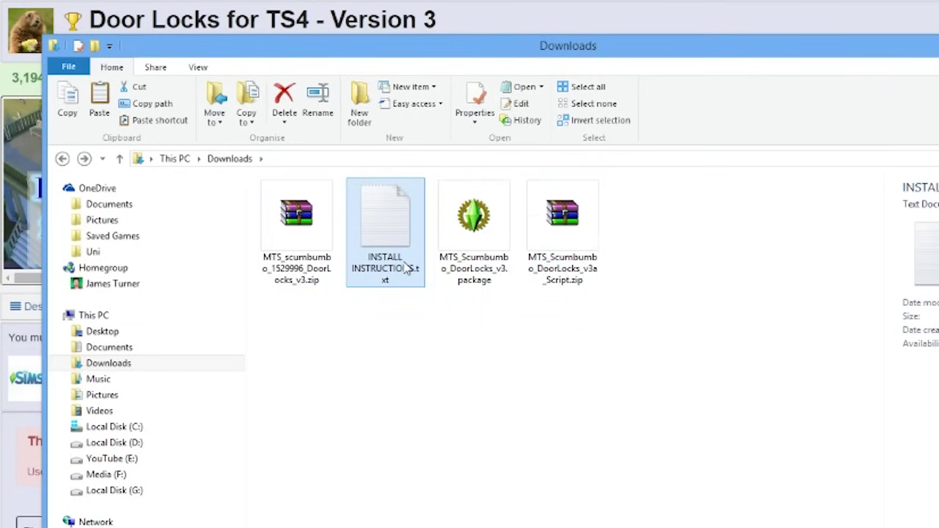
double_click(392, 241)
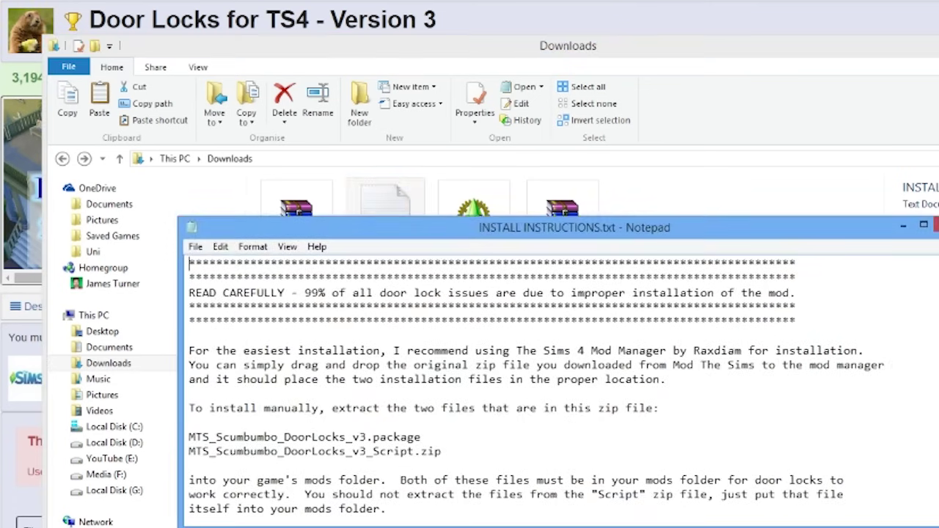
key(alt+F4)
click(456, 260)
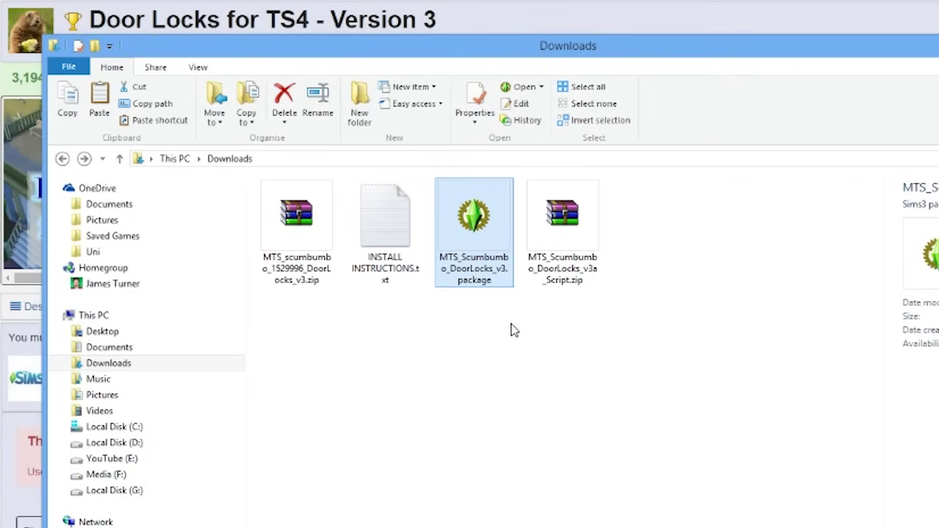
Step: Copy MTS_Scumbumbo_DoorLocks_v3.package and the v3a_Script.zip from Downloads
click(580, 285)
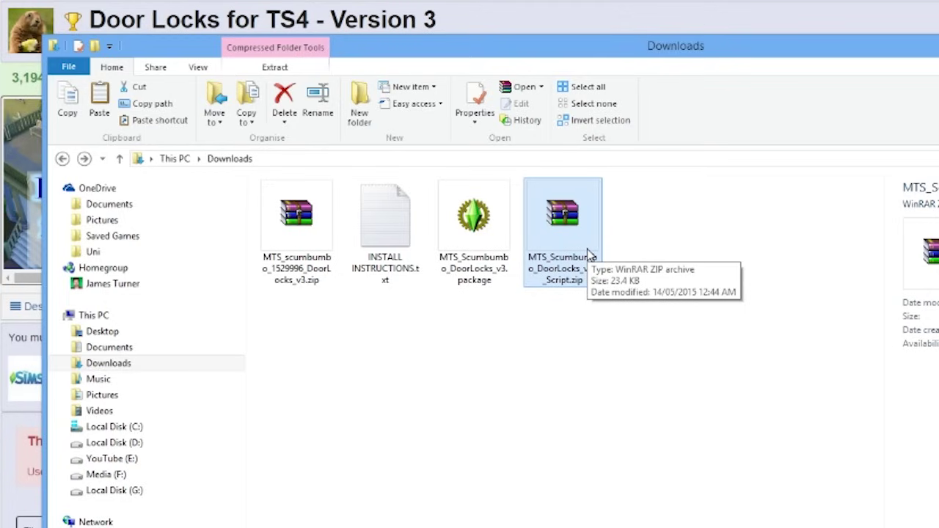
click(488, 216)
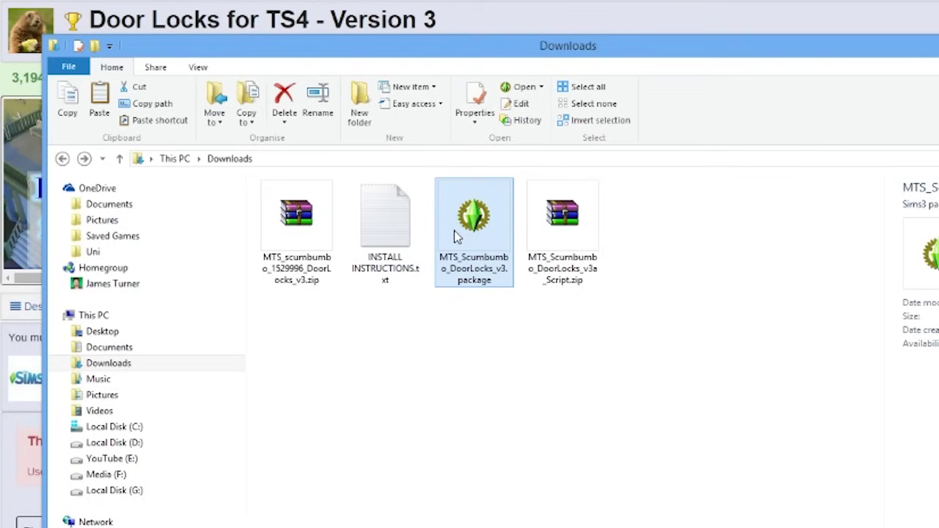
click(575, 214)
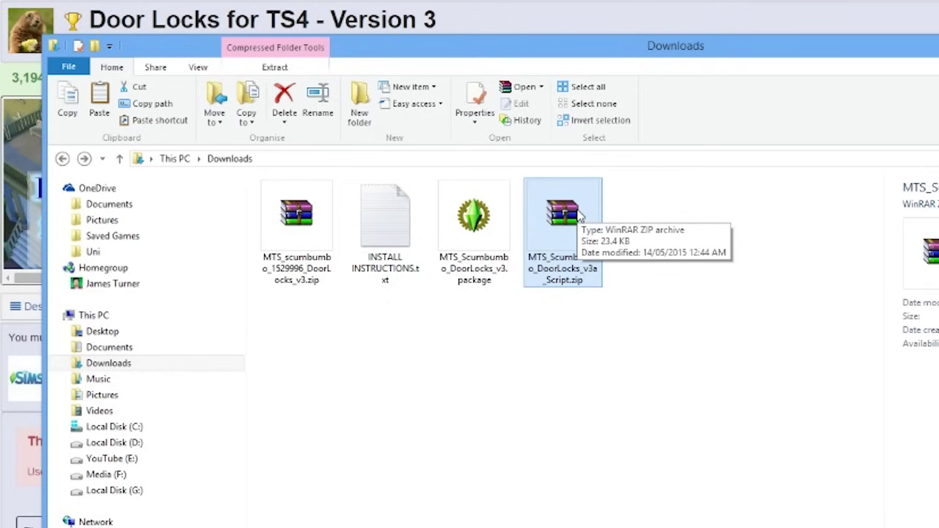
drag(752, 284, 517, 234)
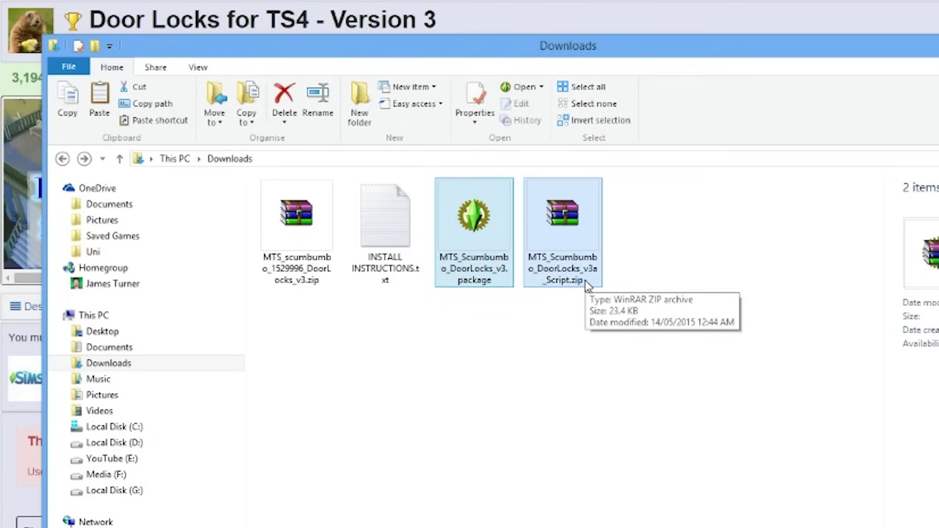
right_click(570, 222)
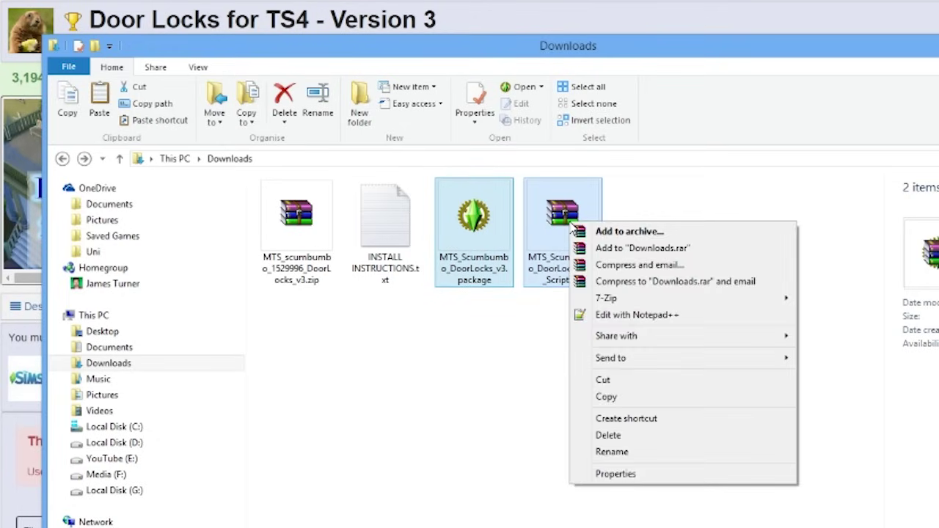
click(619, 403)
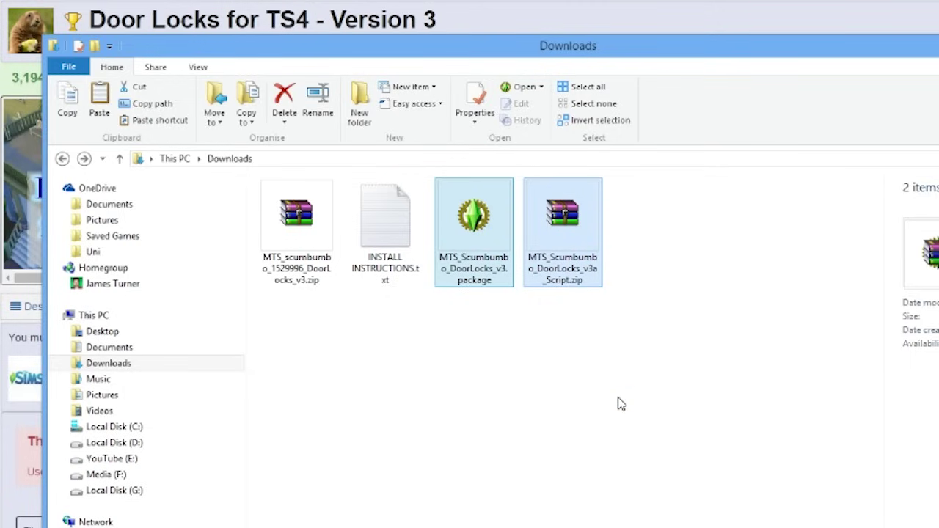
Step: Go to Documents › Electronic Arts › The Sims 4 › Mods
click(134, 352)
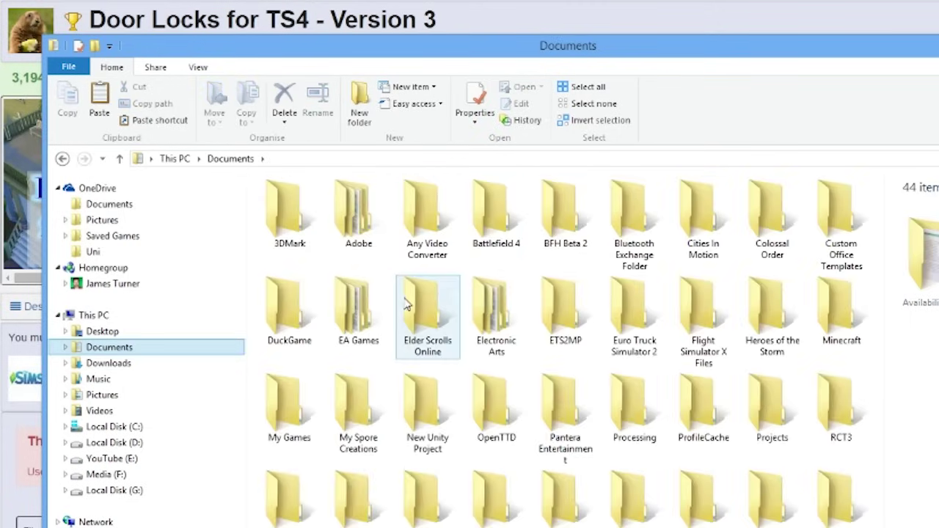
double_click(454, 304)
double_click(298, 238)
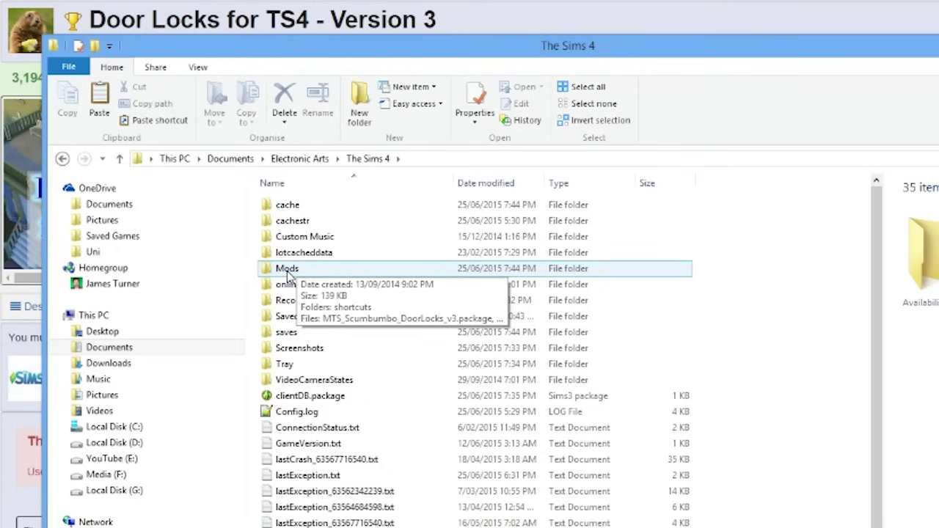
double_click(287, 270)
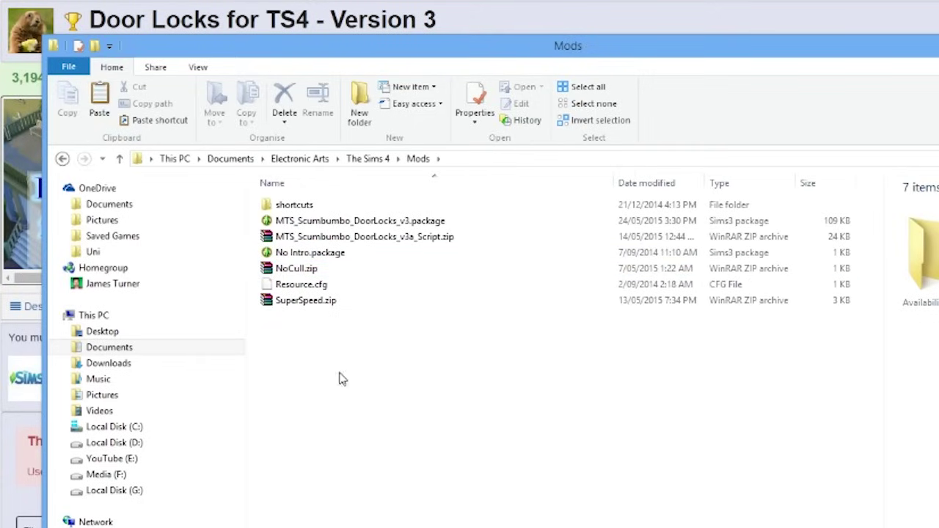
Step: Paste the Door Locks package and script zip into Mods and check both files arrived
right_click(360, 397)
click(414, 501)
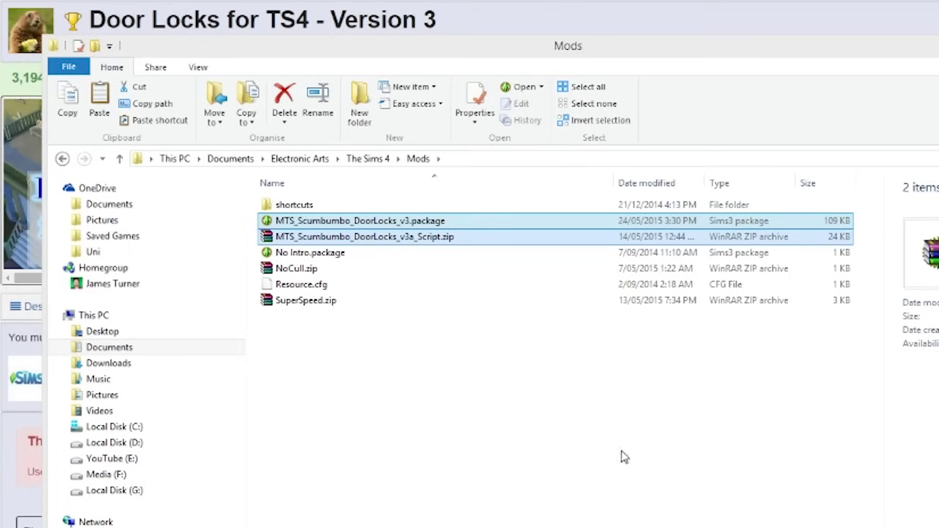
click(595, 317)
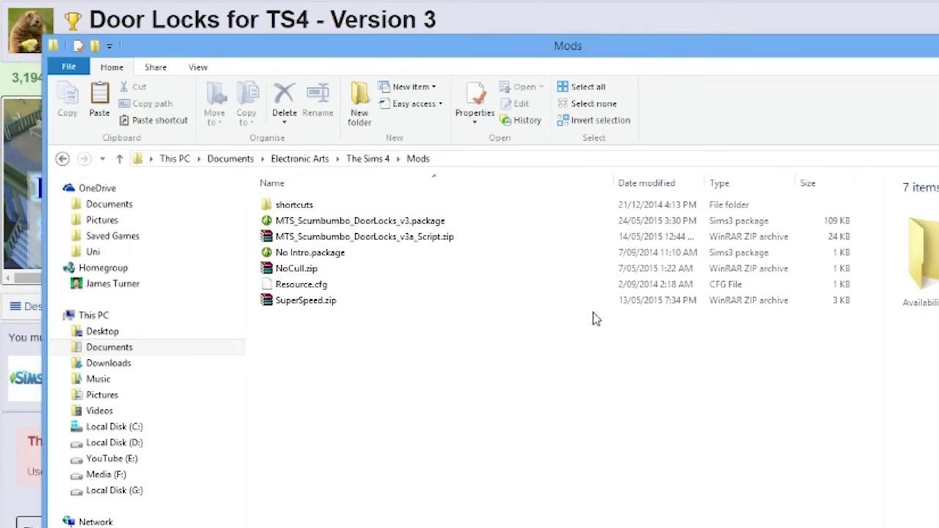
click(408, 221)
click(403, 236)
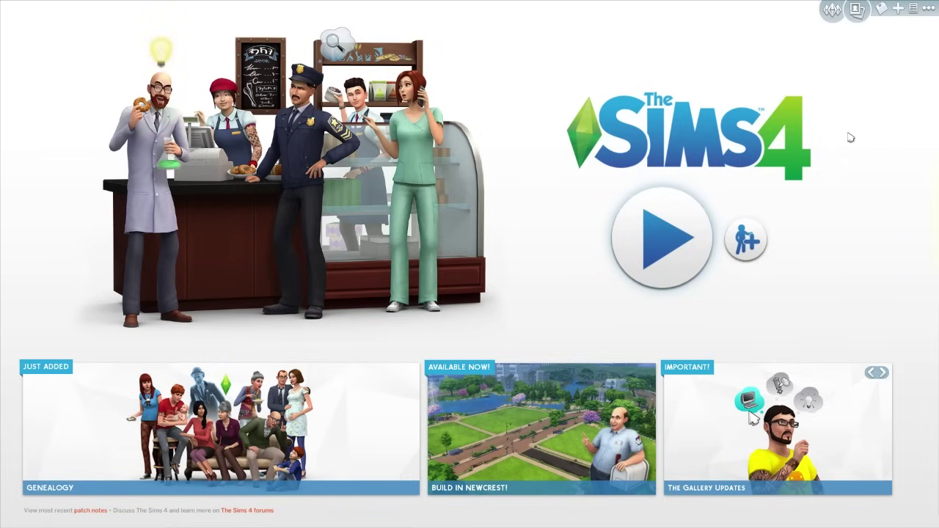
Step: Open Game Options from the top-right Options Menu on the main menu
click(929, 9)
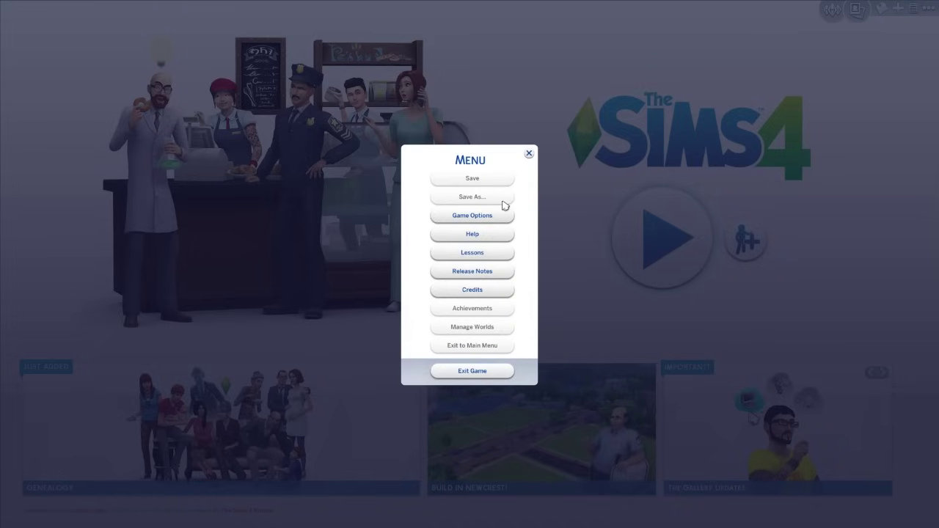
click(478, 216)
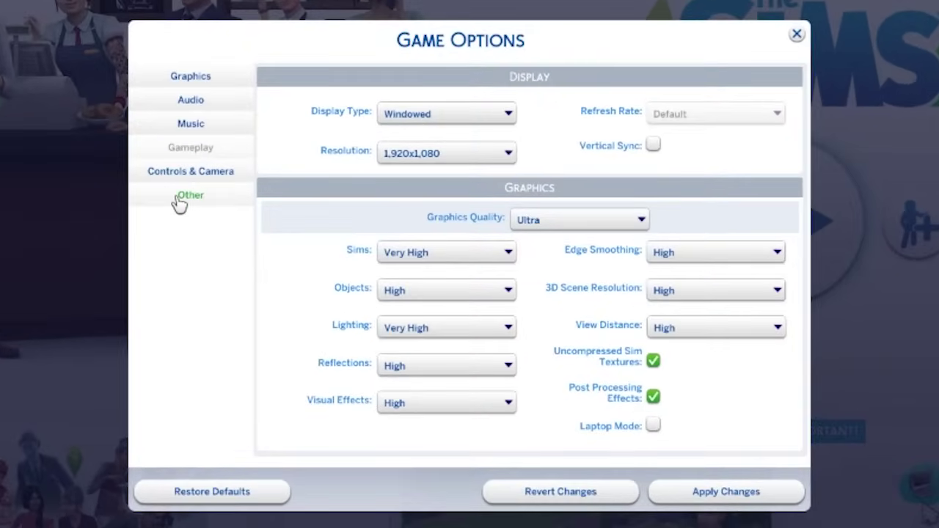
Step: Under Other, check View Custom Content lists the Door Locks package and script mod
click(188, 195)
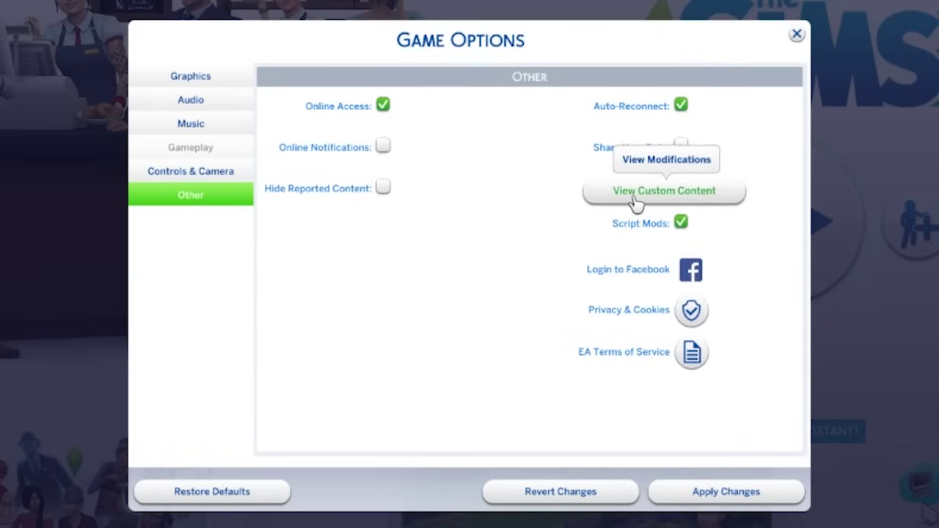
click(693, 198)
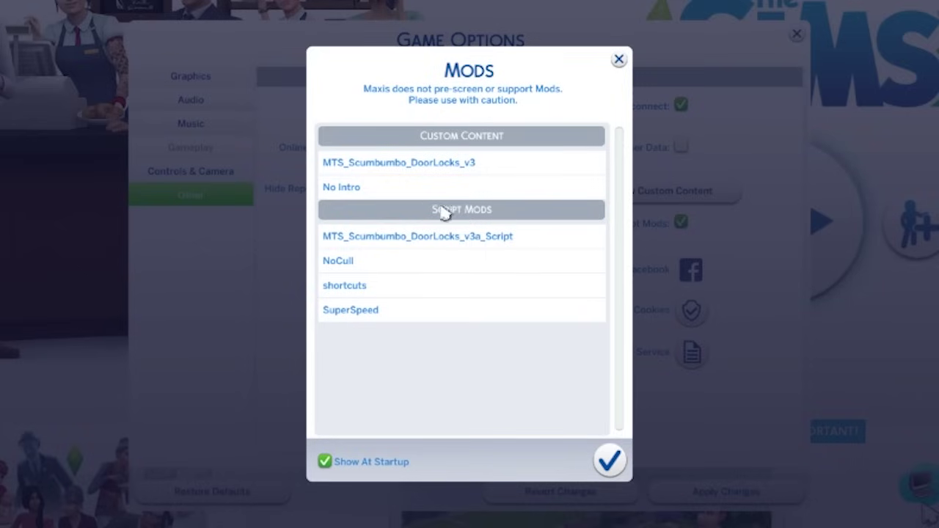
click(620, 470)
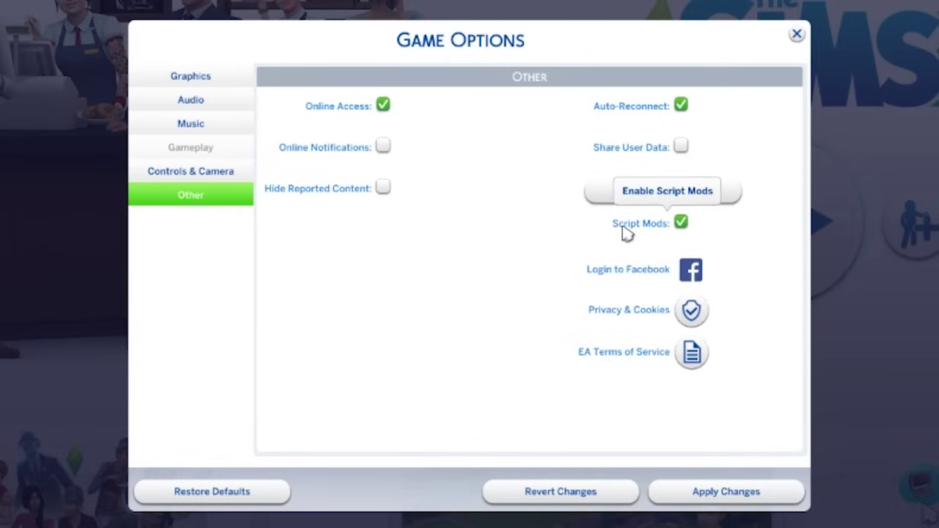
Step: Toggle Script Mods off and back on, accepting the restart-required warning
click(679, 227)
click(680, 226)
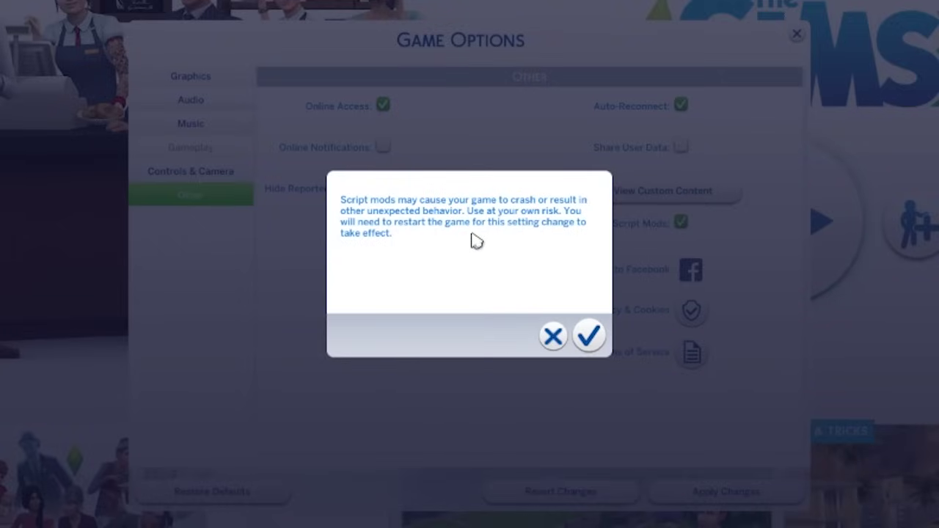
click(589, 335)
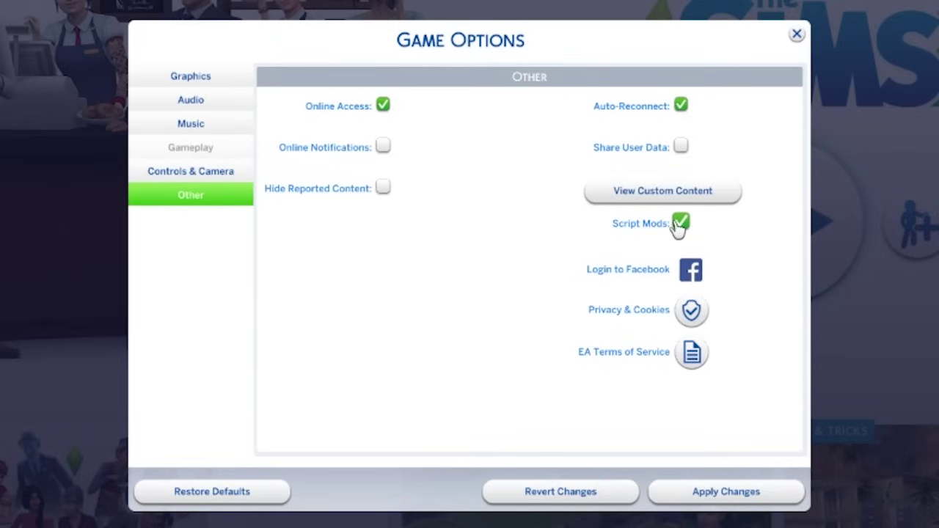